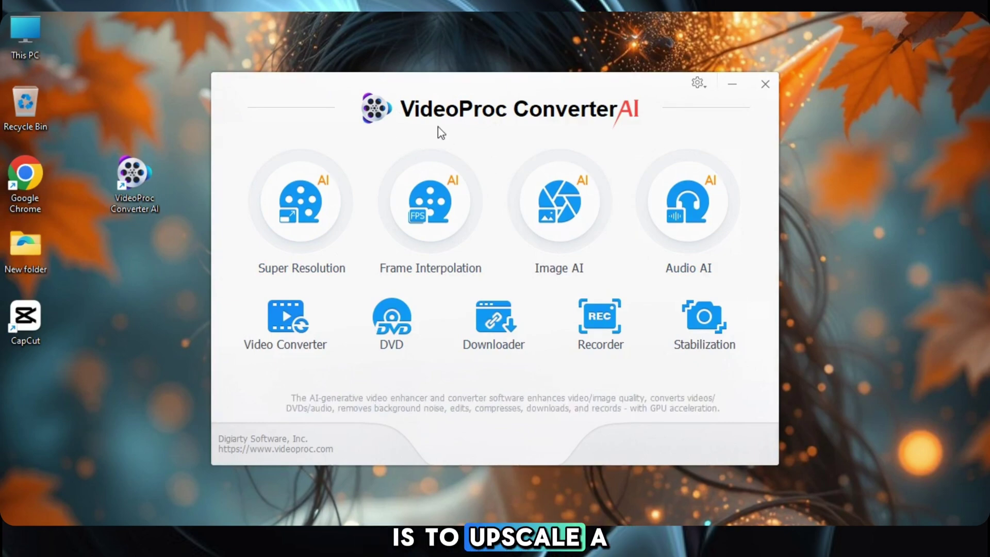
Launch the Super Resolution tool and maximize its window to full screen
click(292, 214)
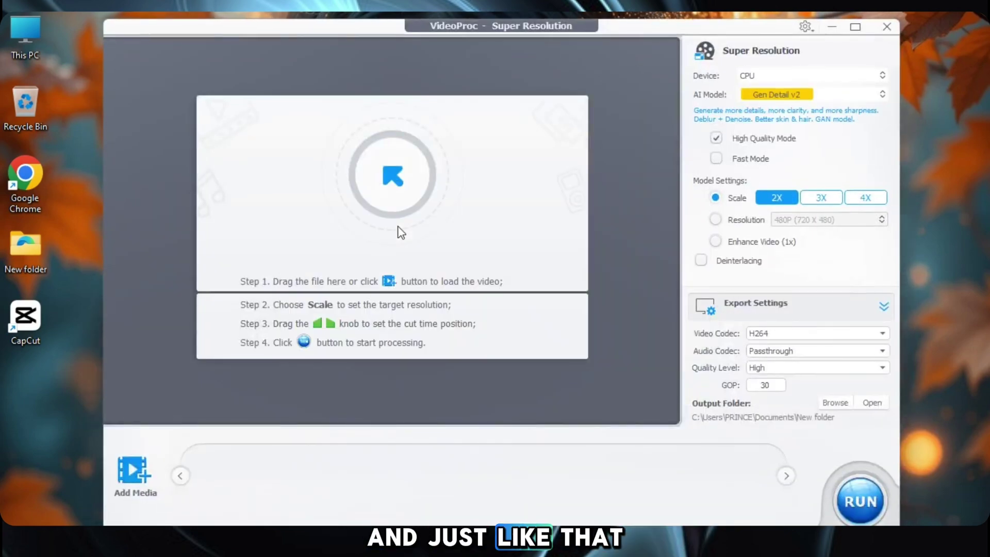
click(855, 27)
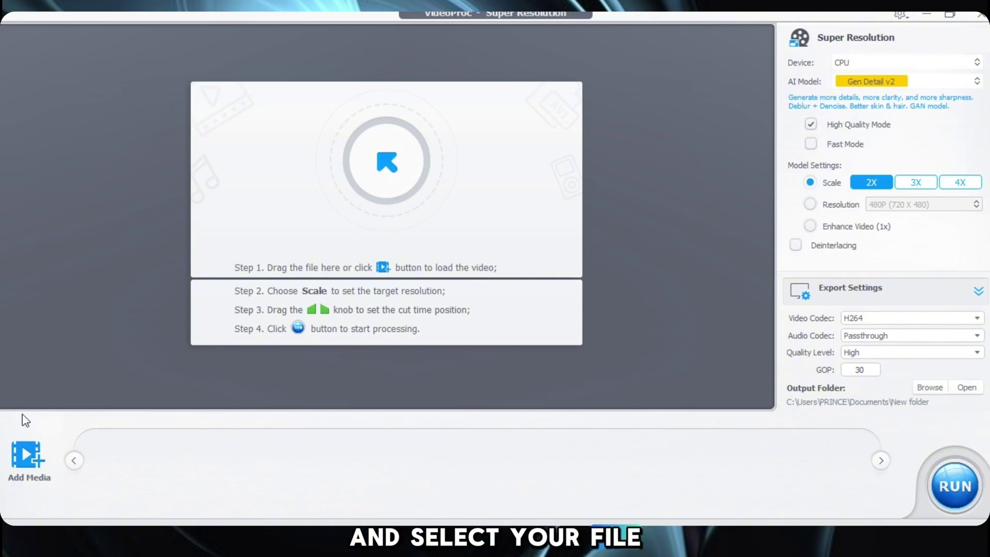
Load Video 1 (1).mp4 for upscaling, leaving preview auto-start turned off
click(398, 163)
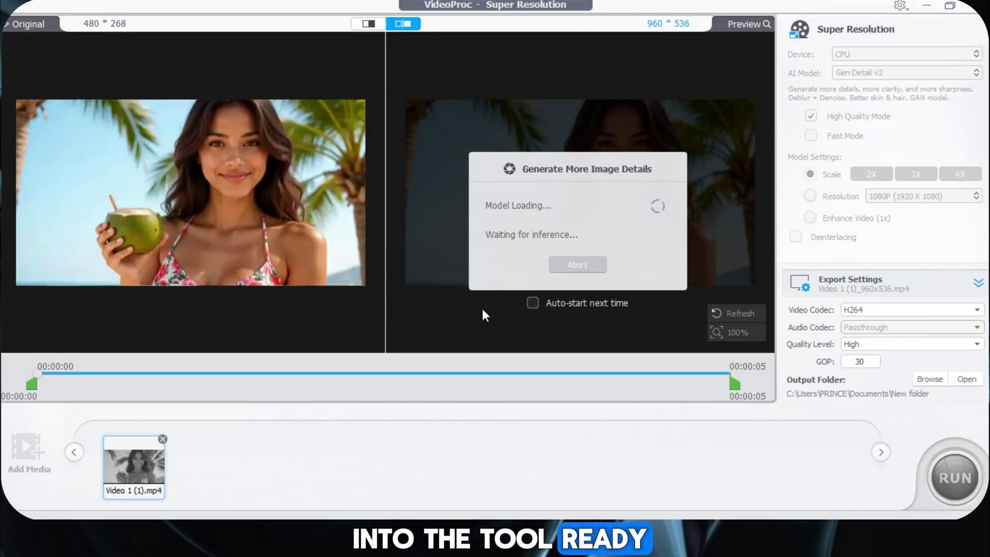
click(532, 303)
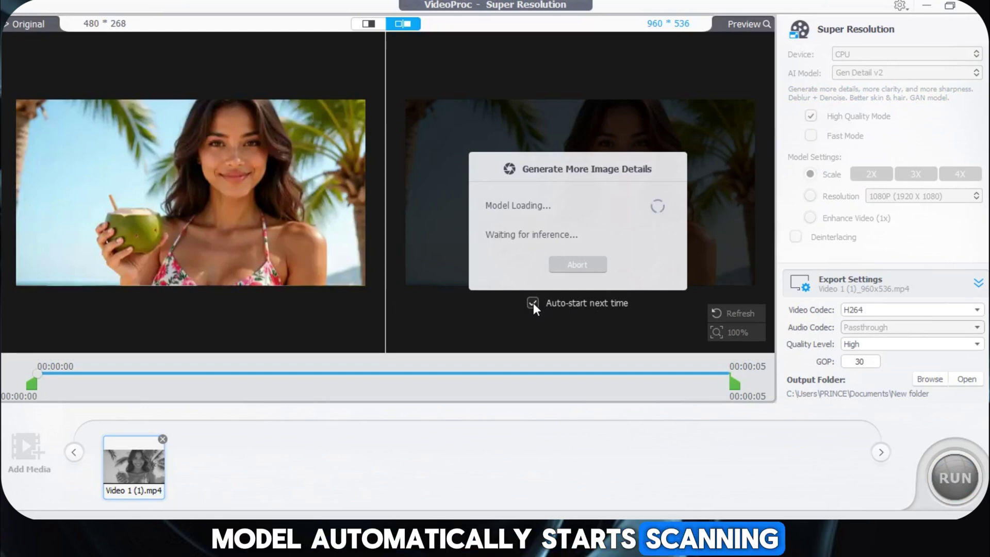
click(532, 303)
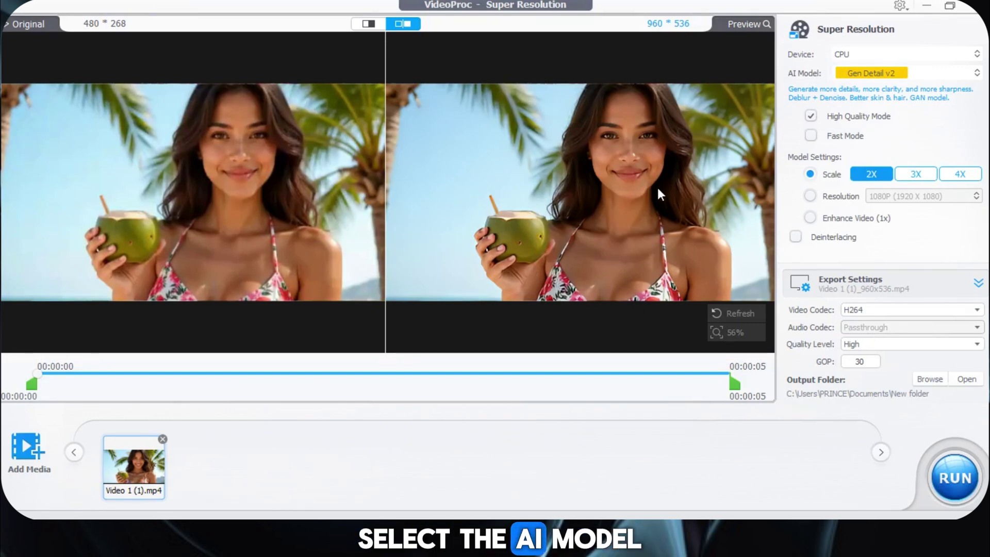
Keep Gen Detail v2, set a 4X scale for 1920×1072 output, and browse for the output folder
click(888, 75)
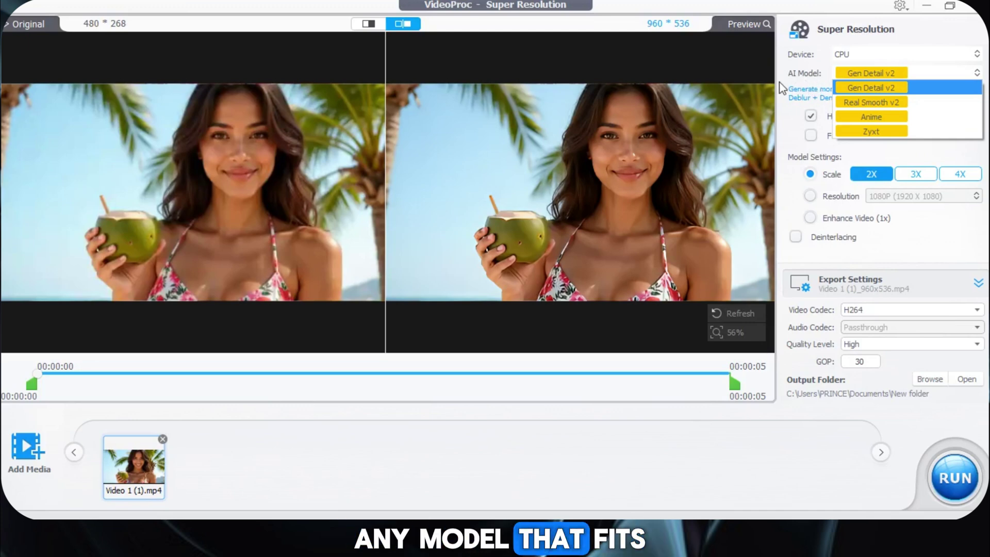
click(865, 91)
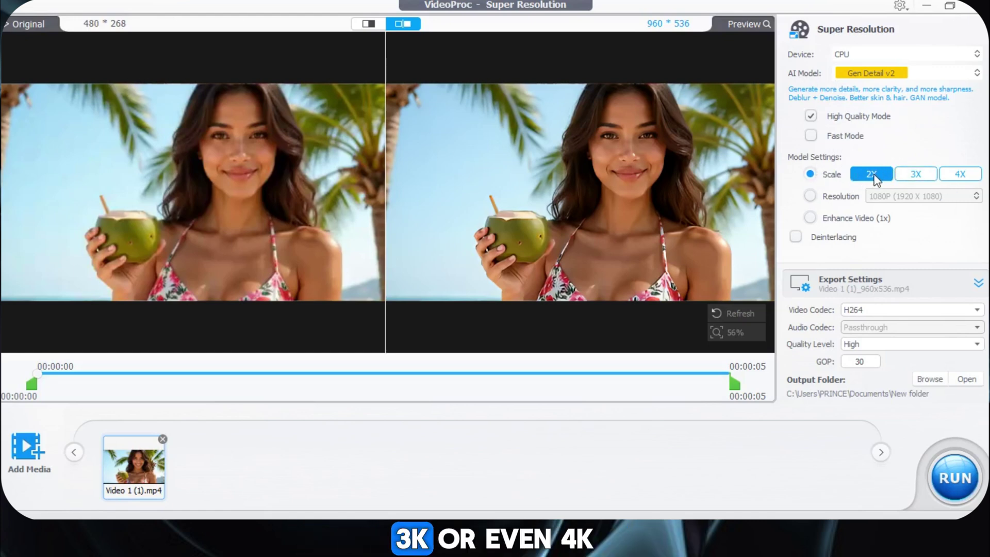
click(916, 175)
click(960, 175)
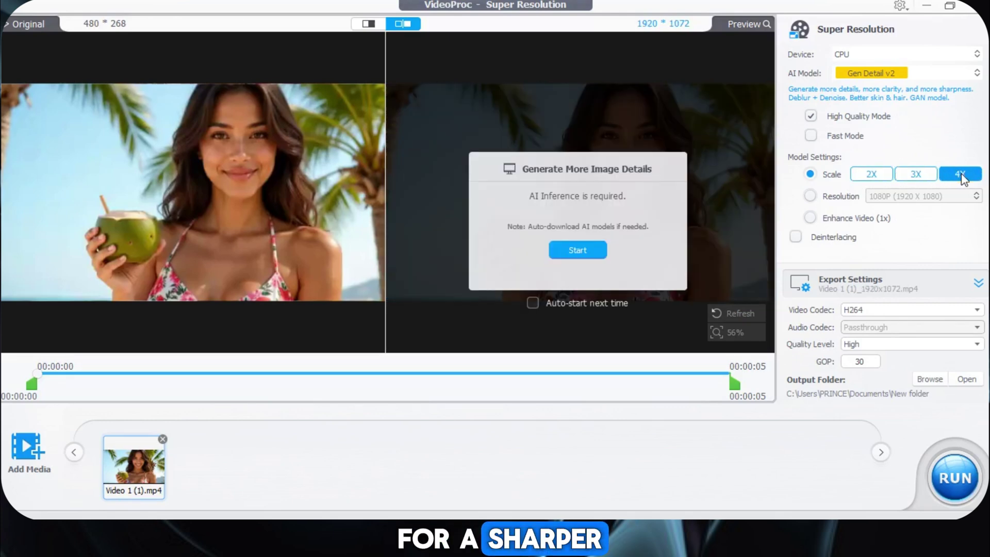
click(810, 196)
click(874, 196)
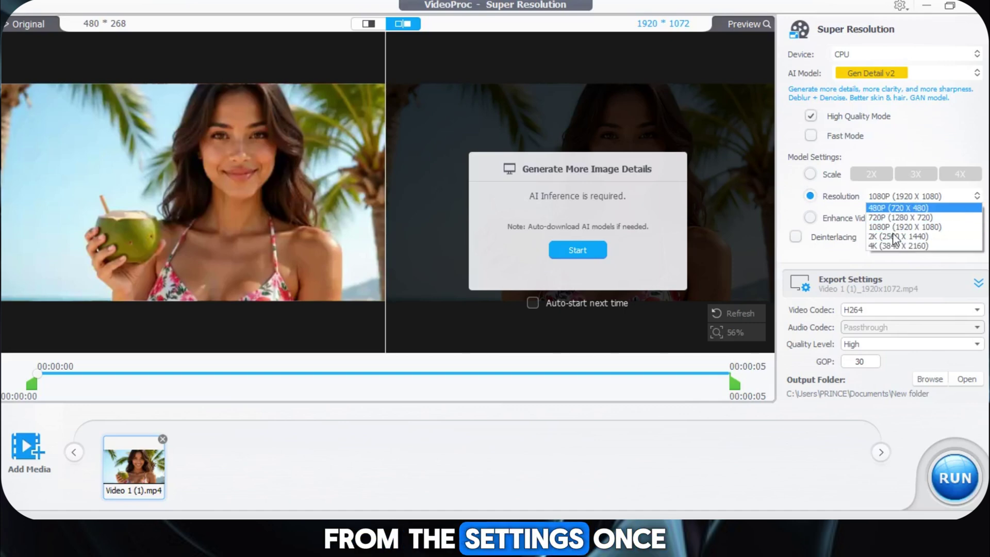
click(811, 174)
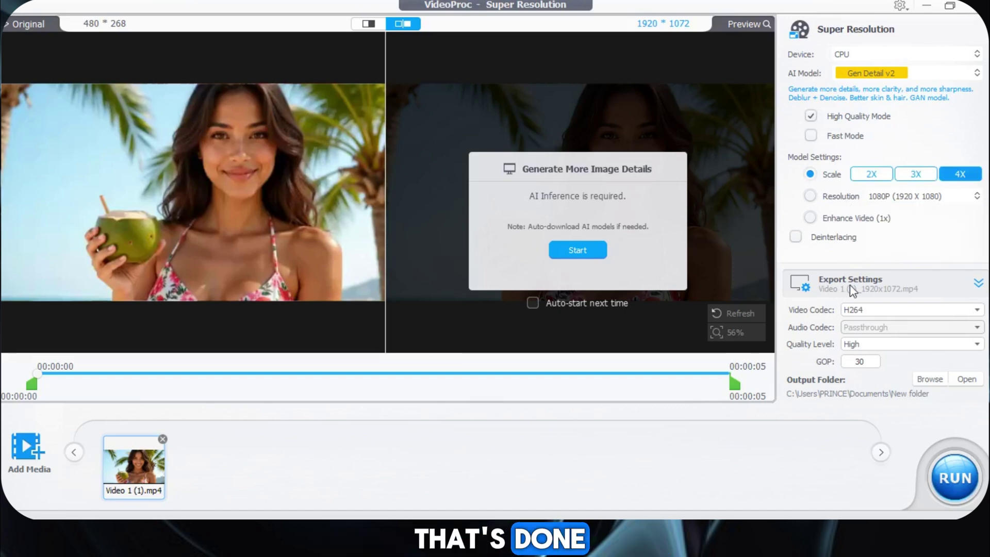
click(942, 379)
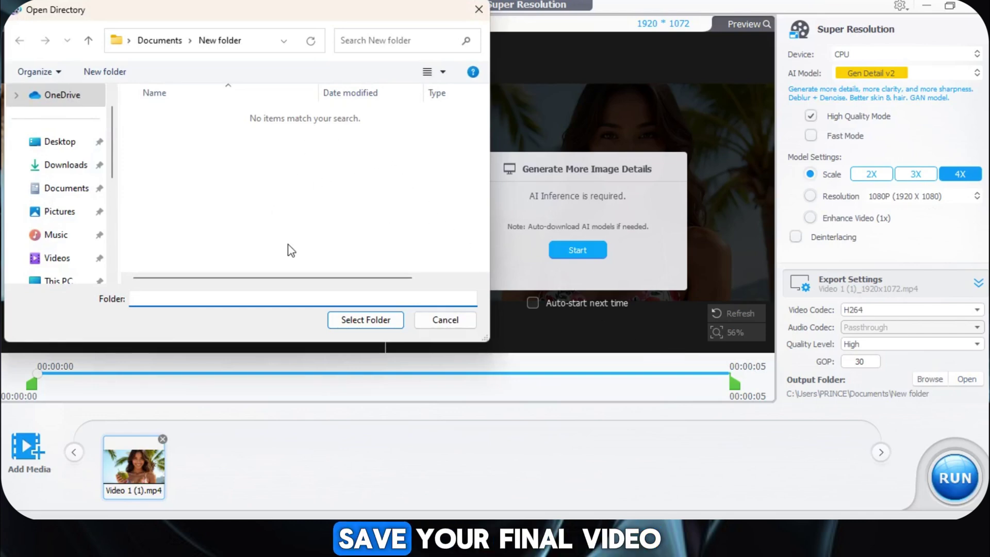
Save output to New folder under Documents and generate the 4X enhanced preview
click(360, 323)
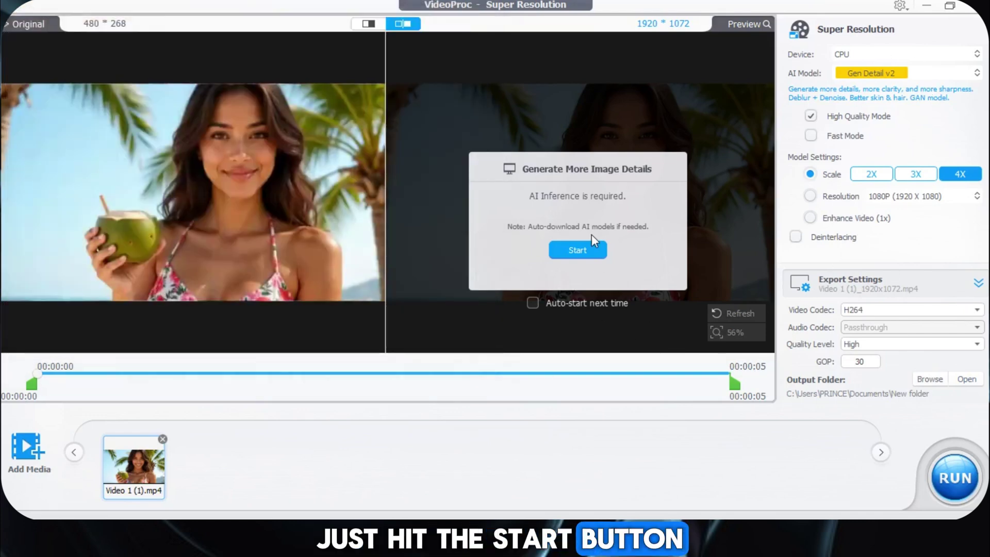
click(571, 245)
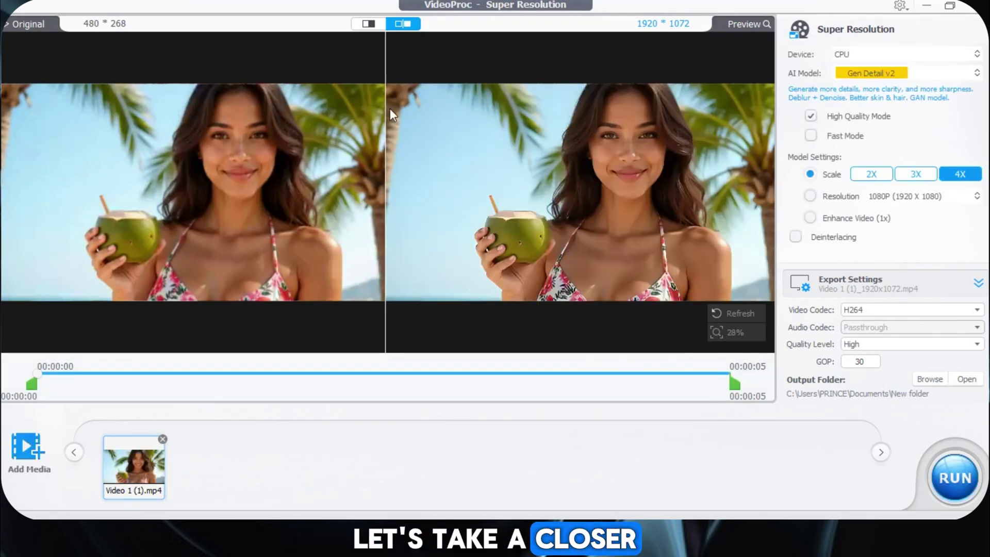
Compare the 480×268 original and 1920×1072 4X result across the face in split view
click(367, 23)
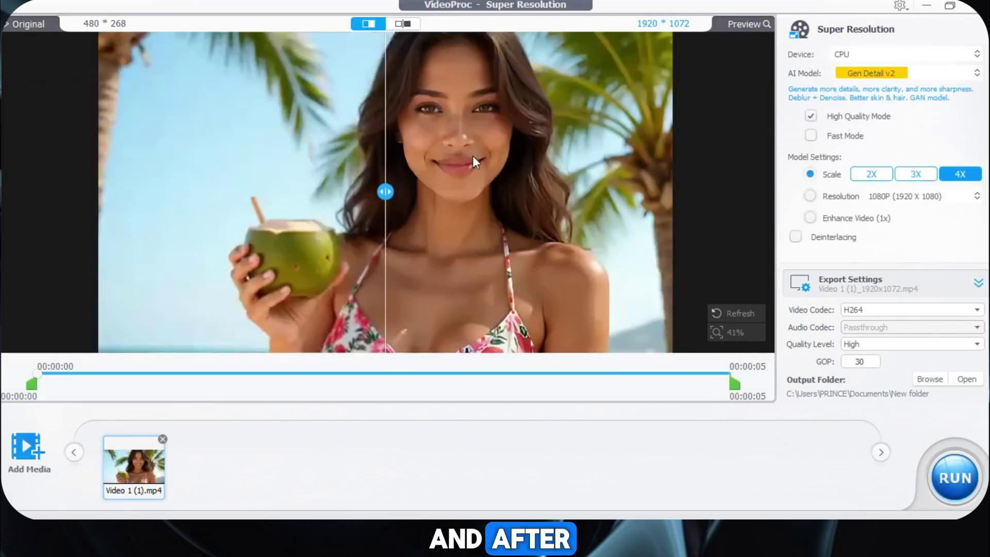
drag(386, 191, 466, 191)
scroll(509, 83, up, 4)
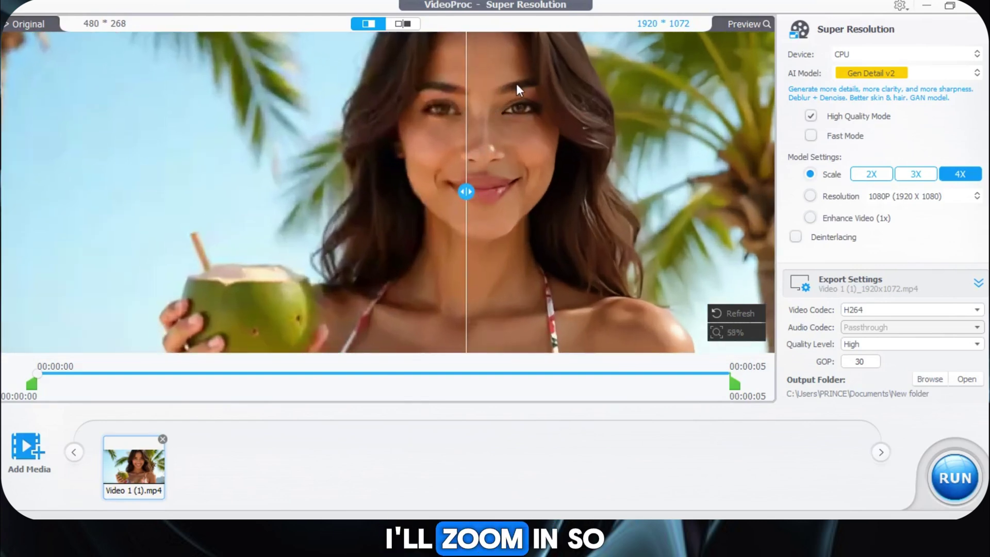
scroll(552, 124, up, 4)
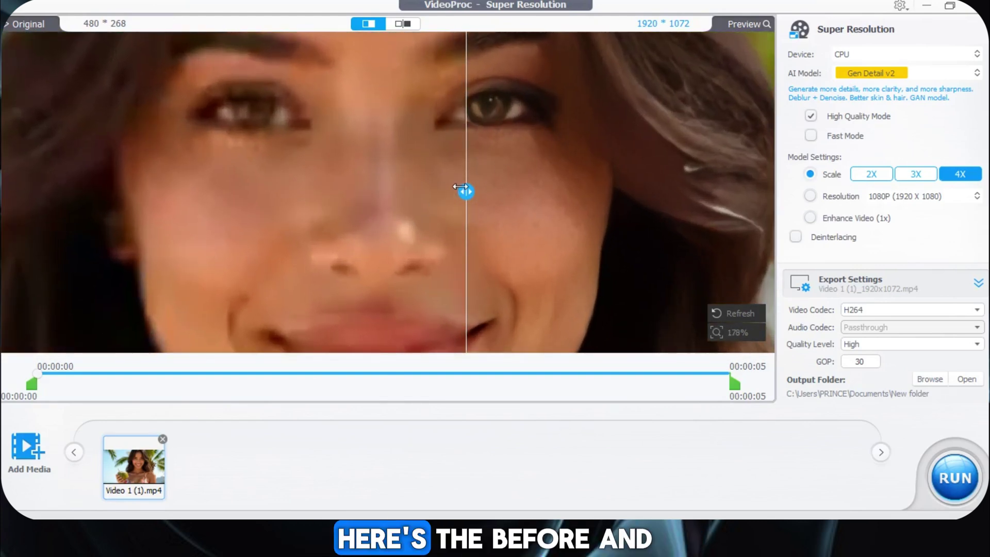
scroll(468, 217, down, 3)
drag(467, 201, 113, 277)
drag(110, 189, 148, 228)
scroll(456, 218, down, 5)
scroll(228, 190, up, 2)
scroll(461, 233, down, 2)
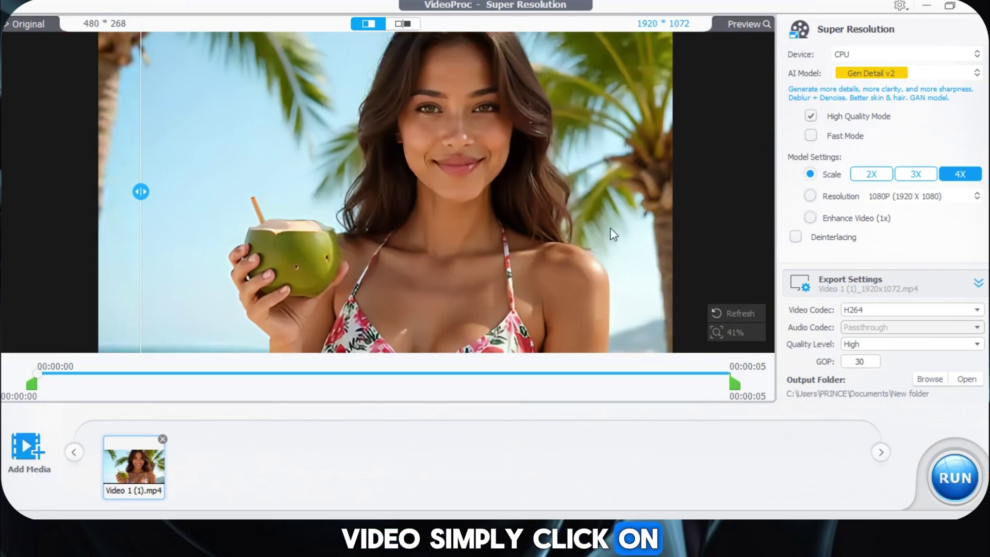
Export the 4X upscaled video, then close Super Resolution to return to the launcher
click(947, 465)
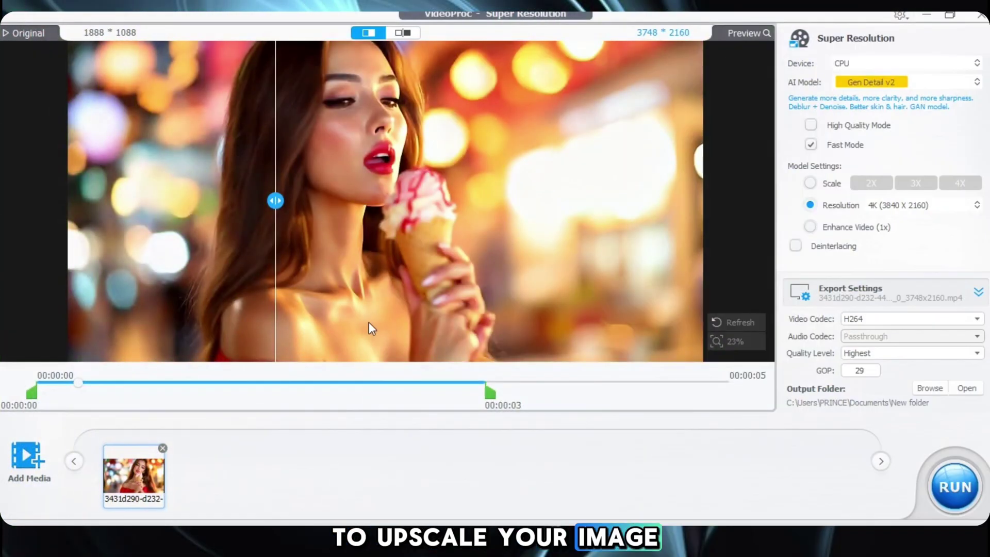
click(979, 14)
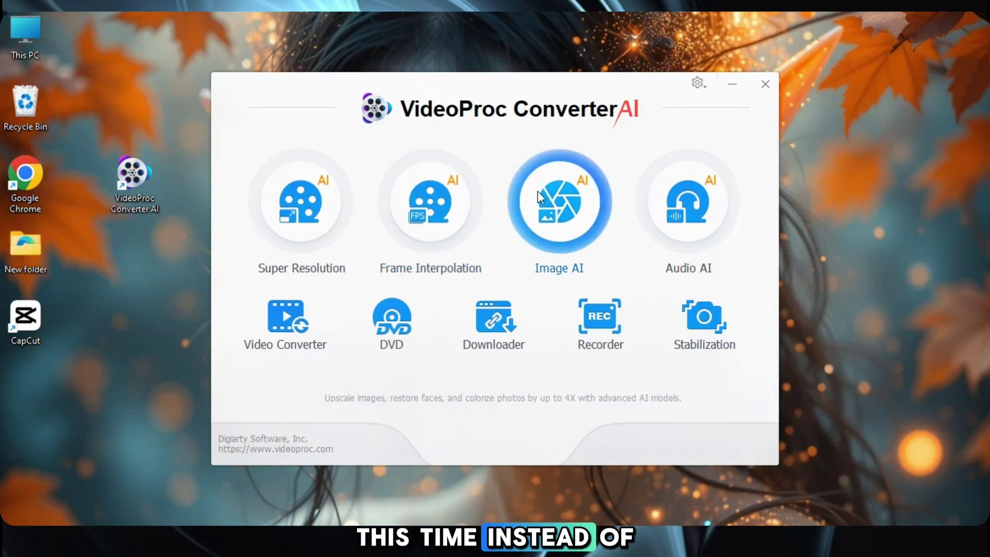
Open Image AI full-screen and load Image 2.png, previewed at 2X as 2688×1536
click(572, 206)
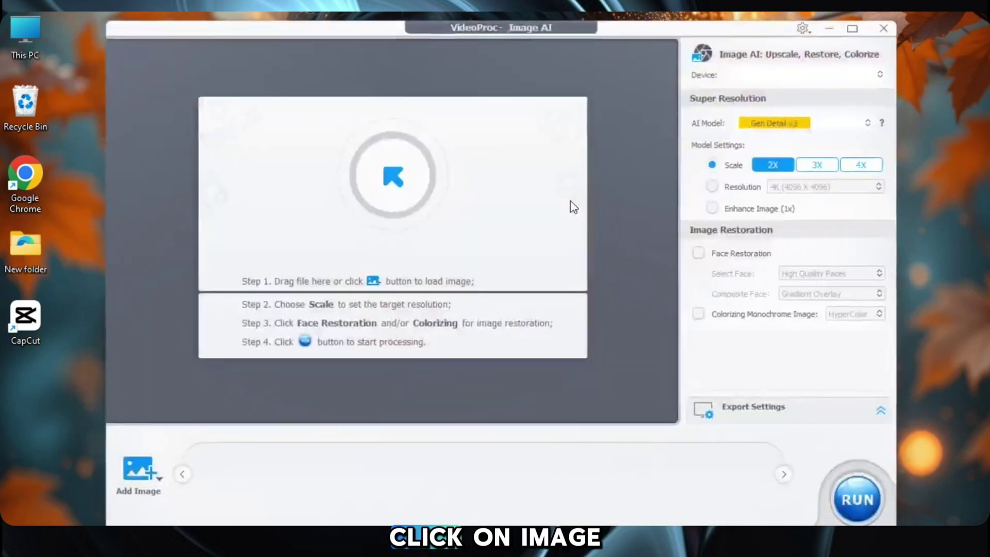
click(855, 28)
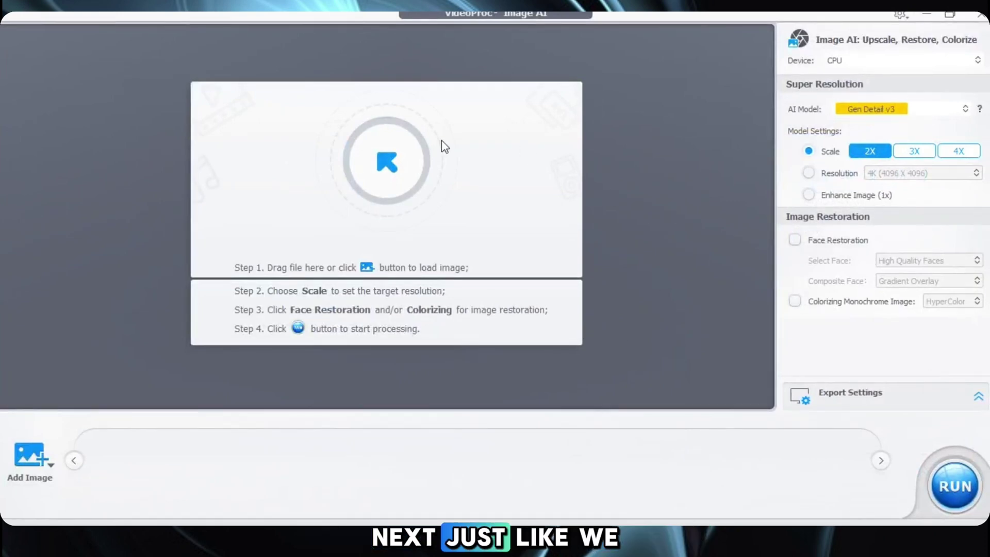
click(398, 162)
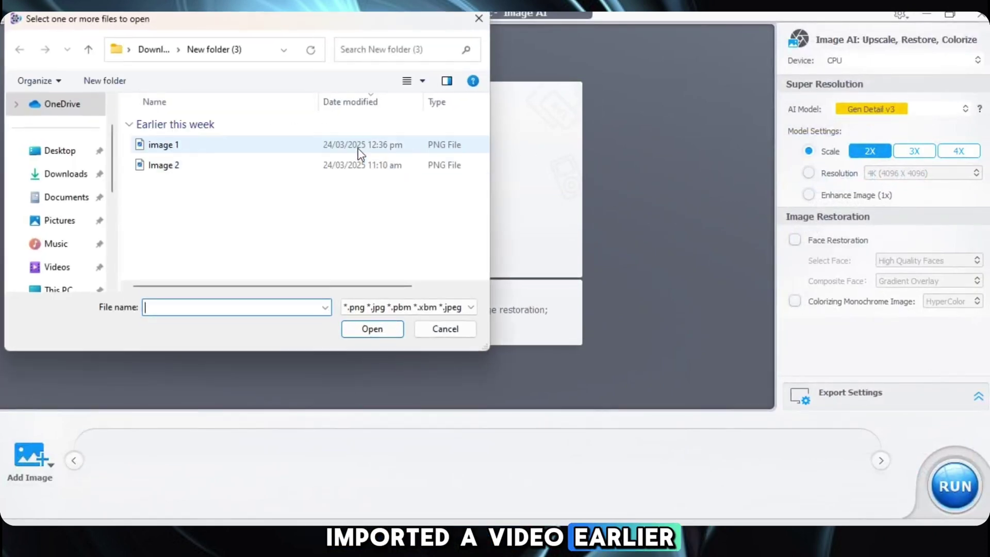
click(209, 170)
click(371, 328)
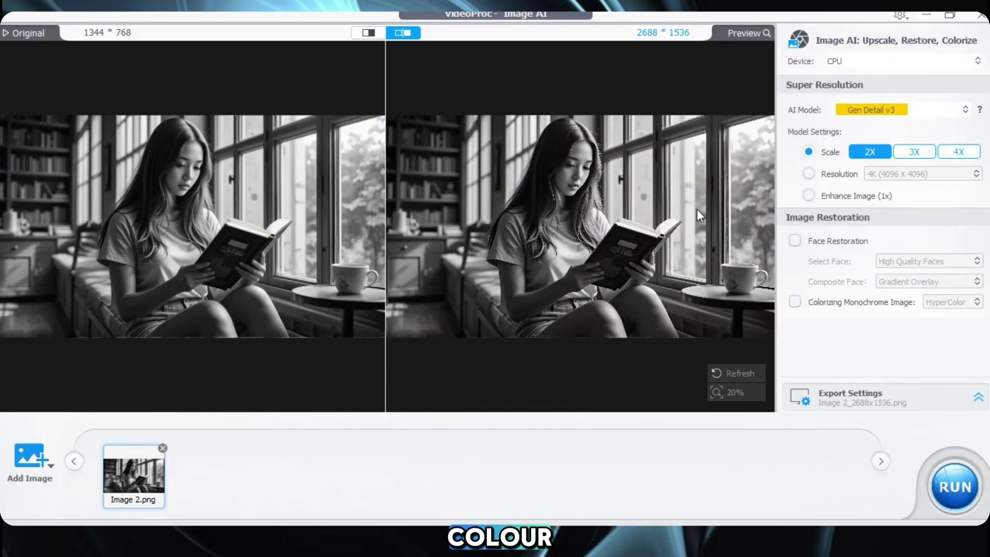
click(867, 114)
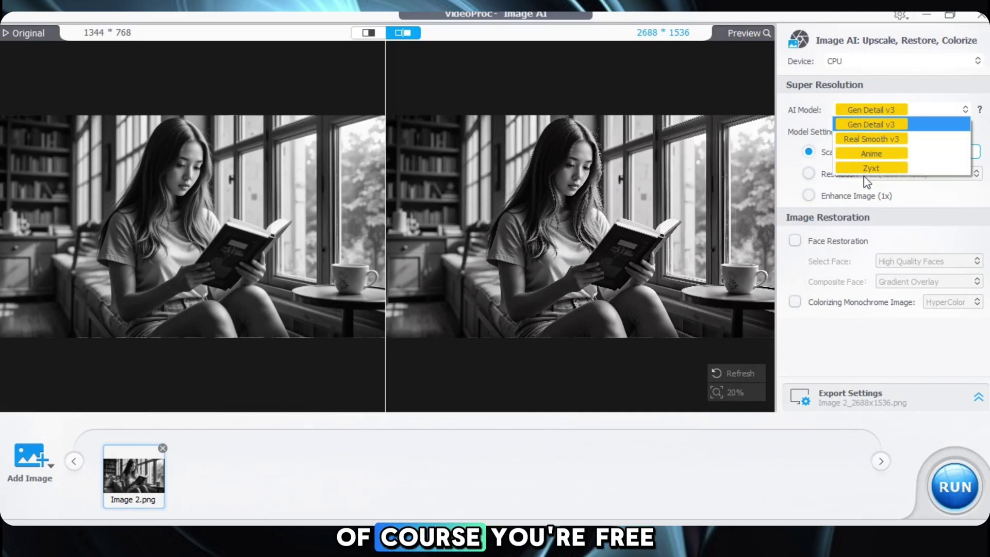
click(887, 126)
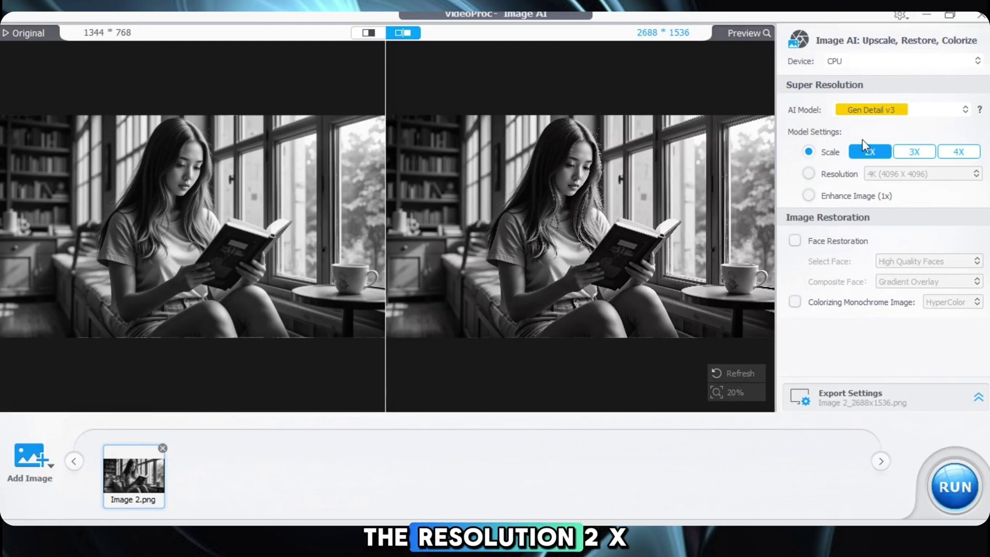
click(914, 151)
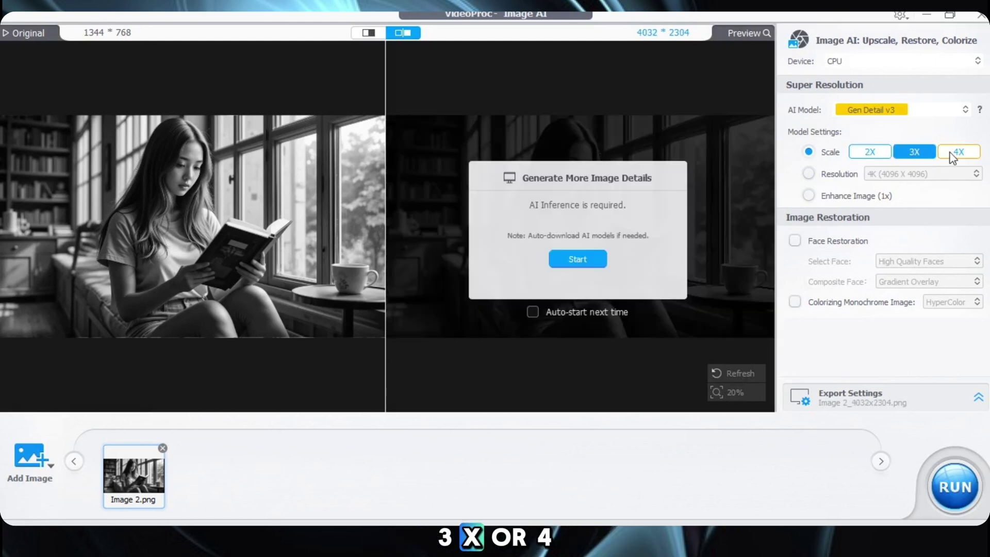
click(953, 153)
click(868, 152)
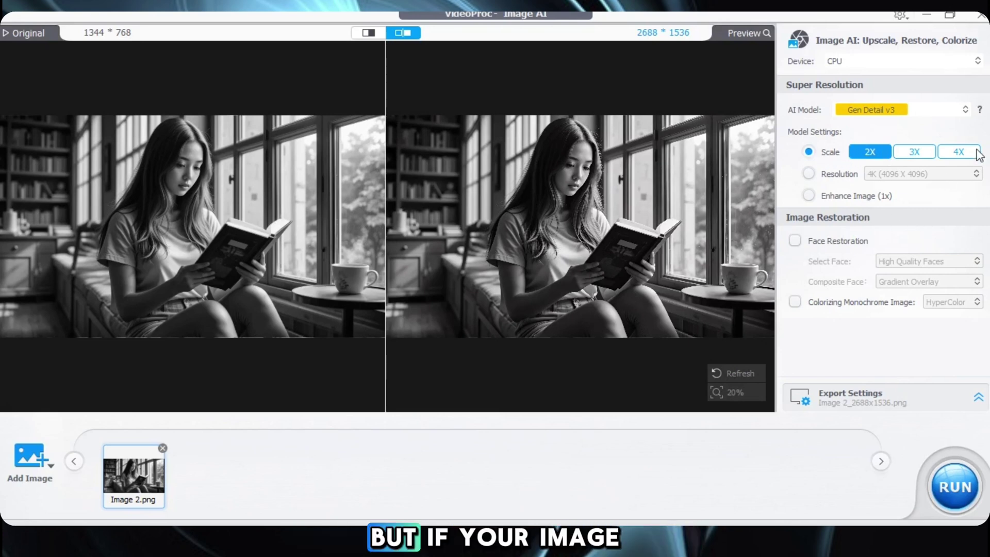
Enable Face Restoration and Colorizing Monochrome Image, then generate the colorized 2X preview
click(795, 242)
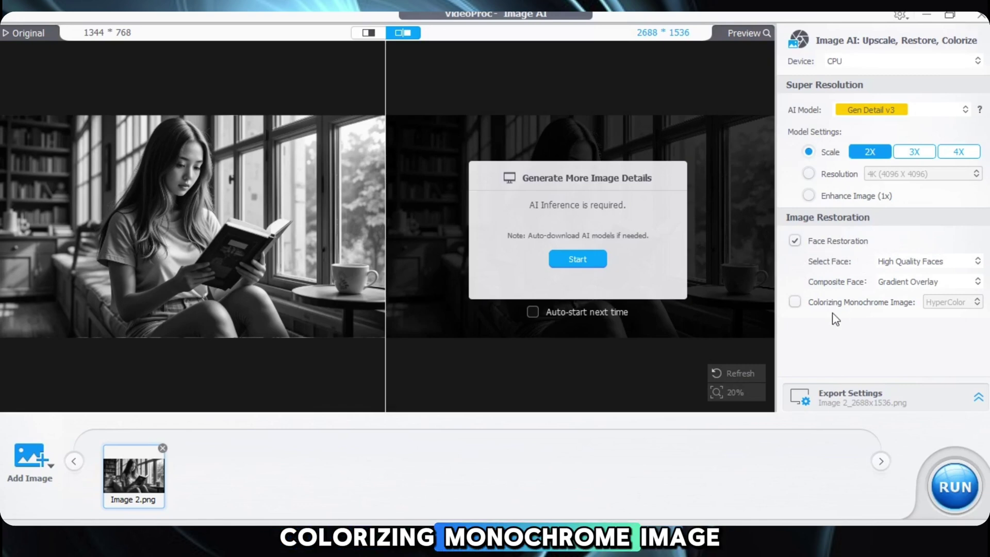
click(795, 302)
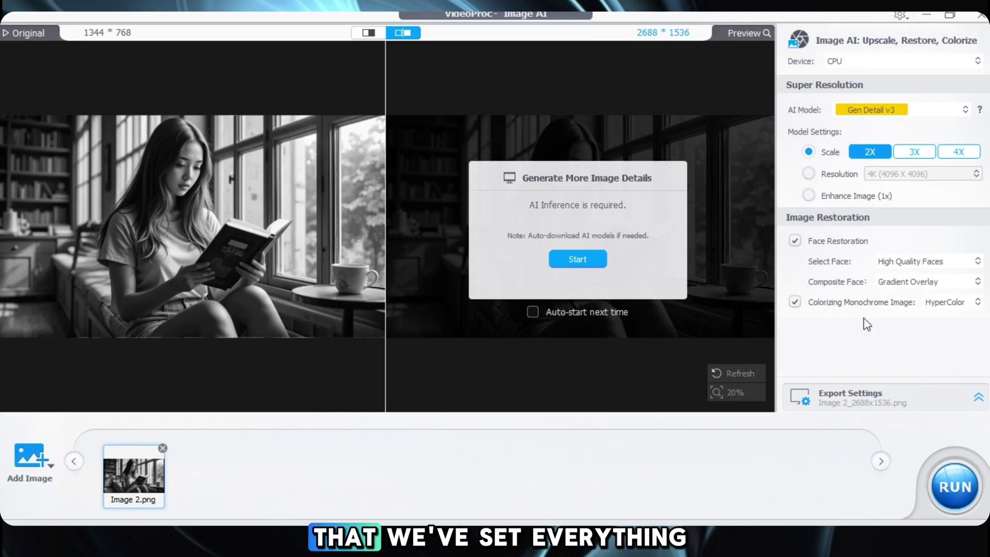
click(574, 261)
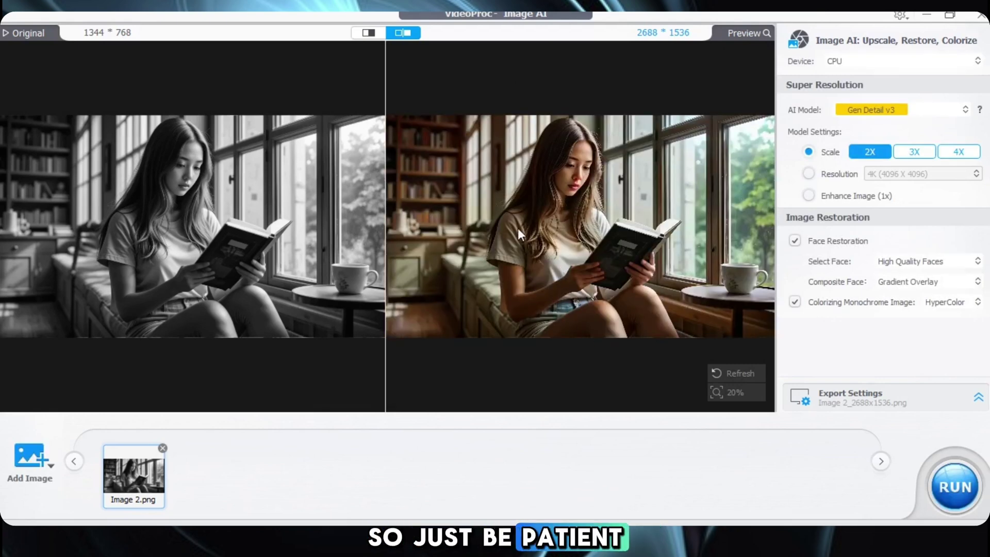
Compare black-and-white and colorized halves in split view, then export Image 2_2688x1536.png
click(367, 33)
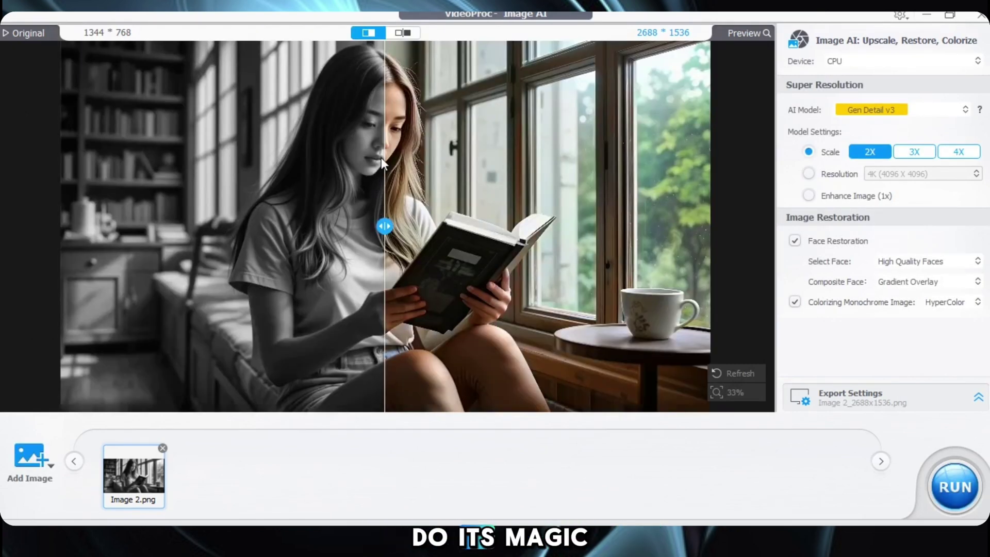
scroll(382, 134, up, 5)
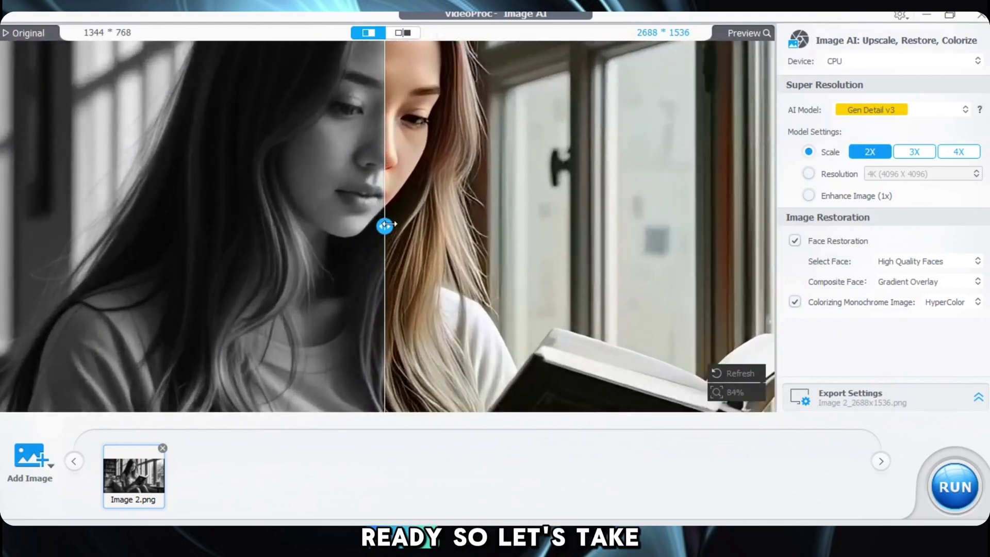
drag(385, 225, 325, 225)
scroll(386, 232, down, 2)
scroll(386, 230, down, 3)
drag(323, 225, 620, 227)
drag(587, 257, 332, 232)
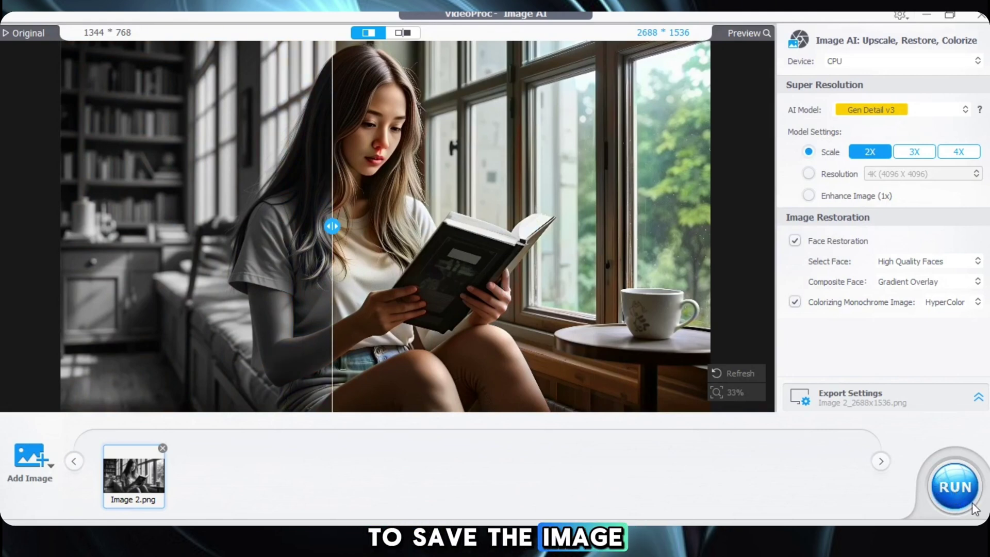
click(960, 474)
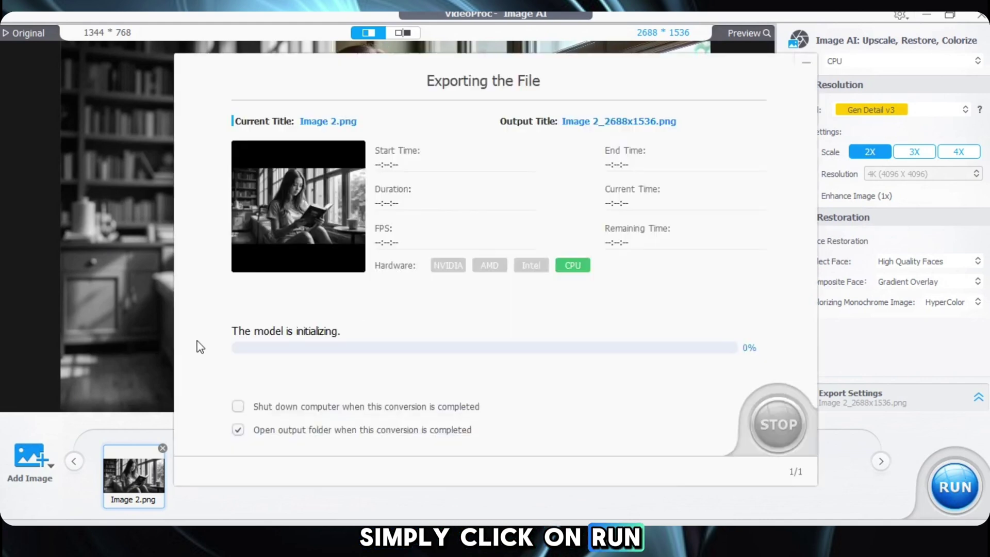